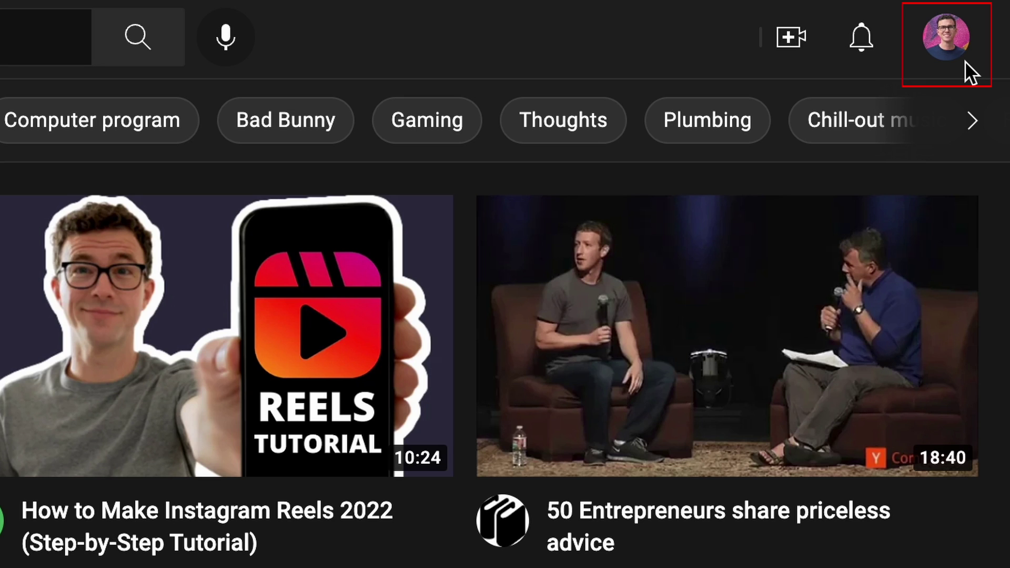
Open the account menu from the profile avatar on the YouTube home feed.
click(947, 38)
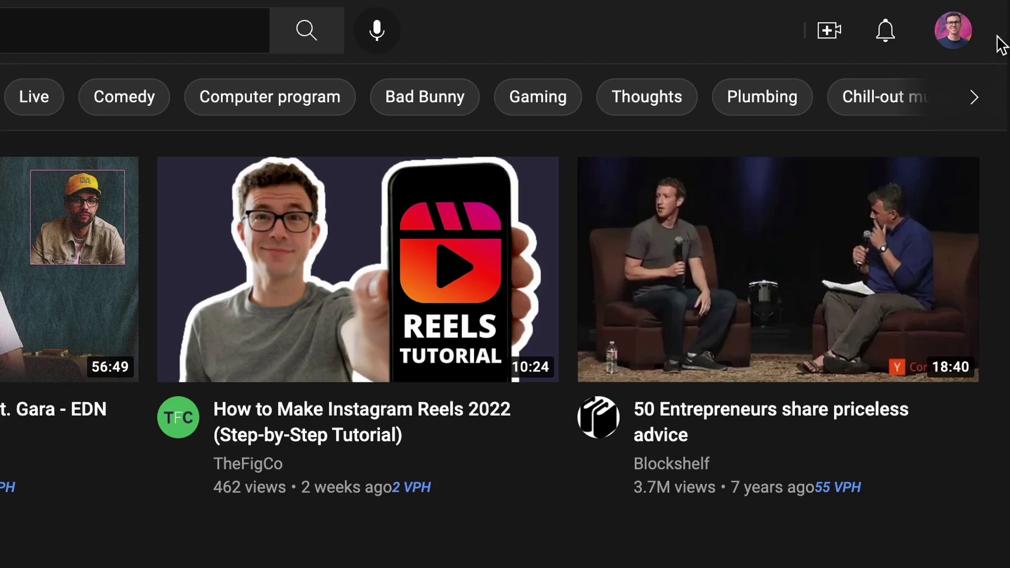
click(951, 27)
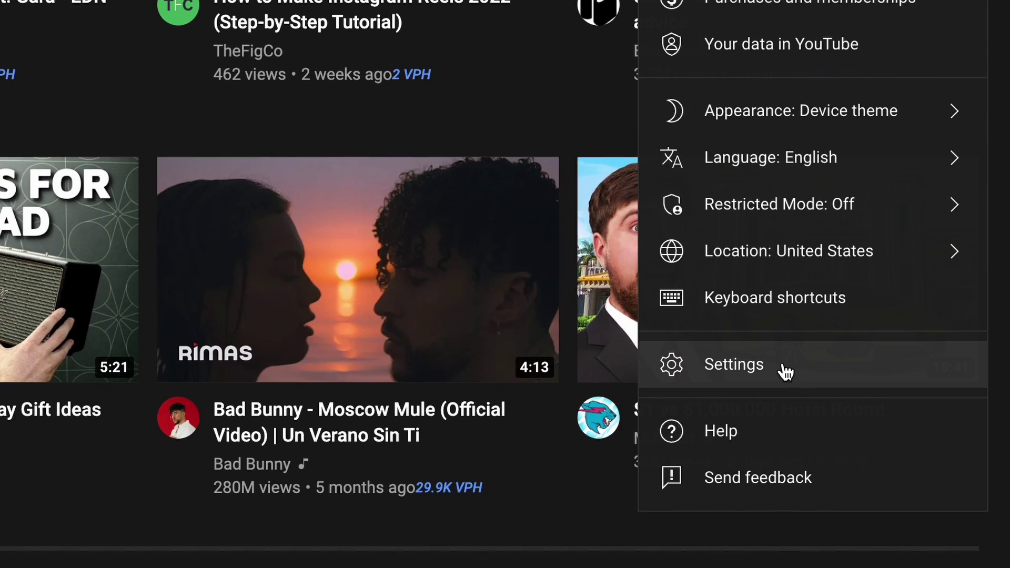
Create a new channel from the account settings' channel list, then open its account menu.
click(784, 372)
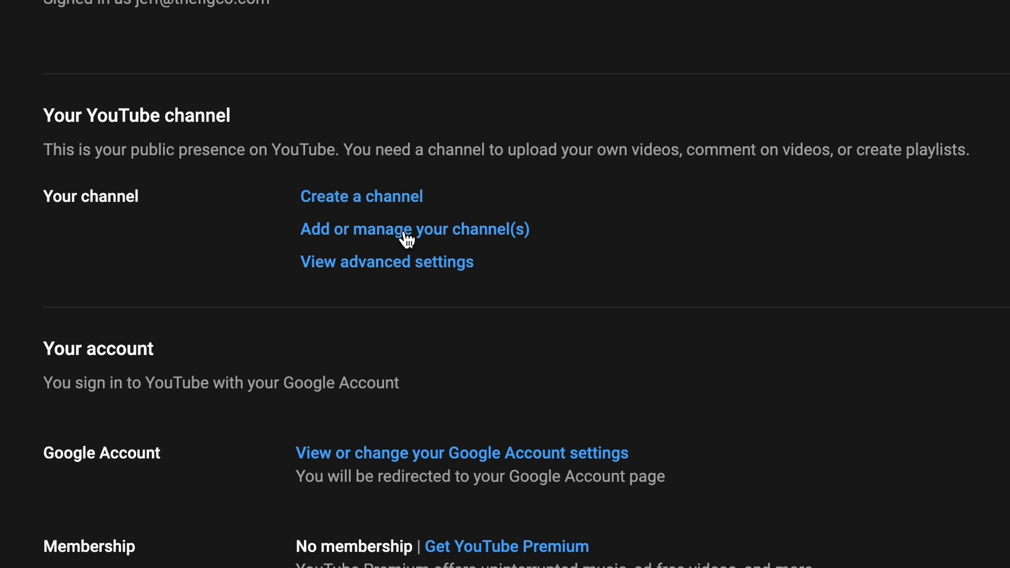
click(407, 239)
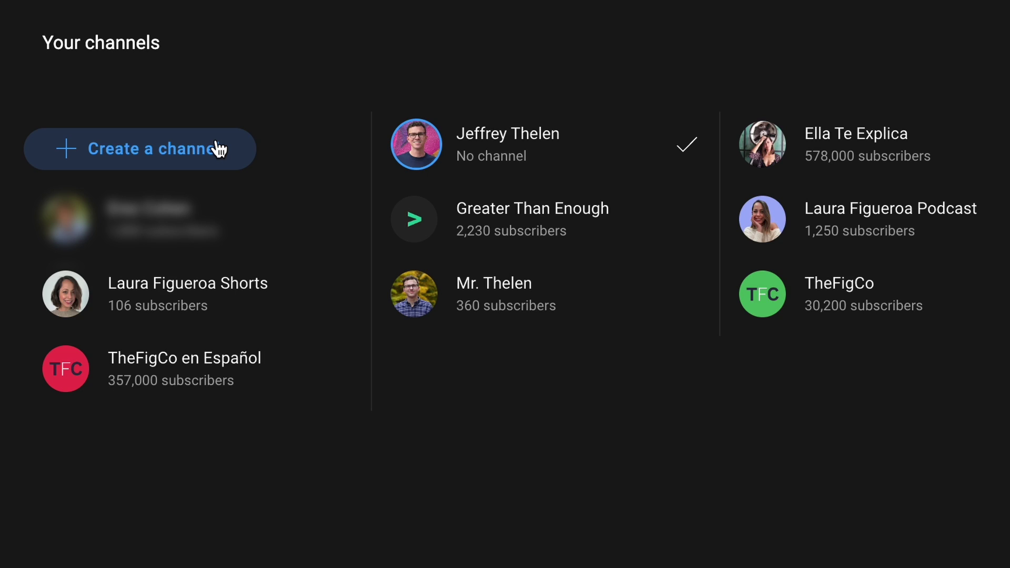
click(218, 150)
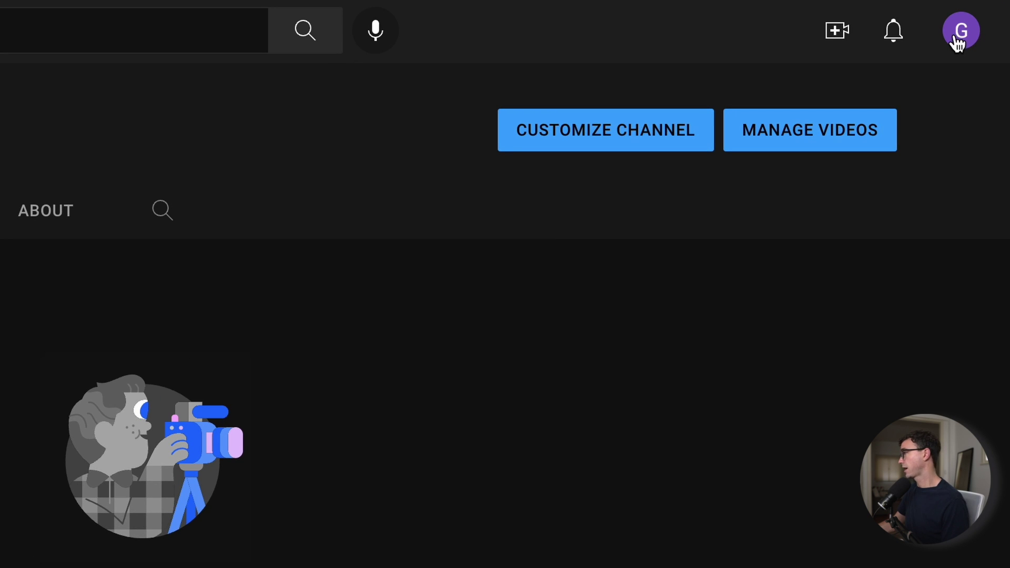
click(957, 43)
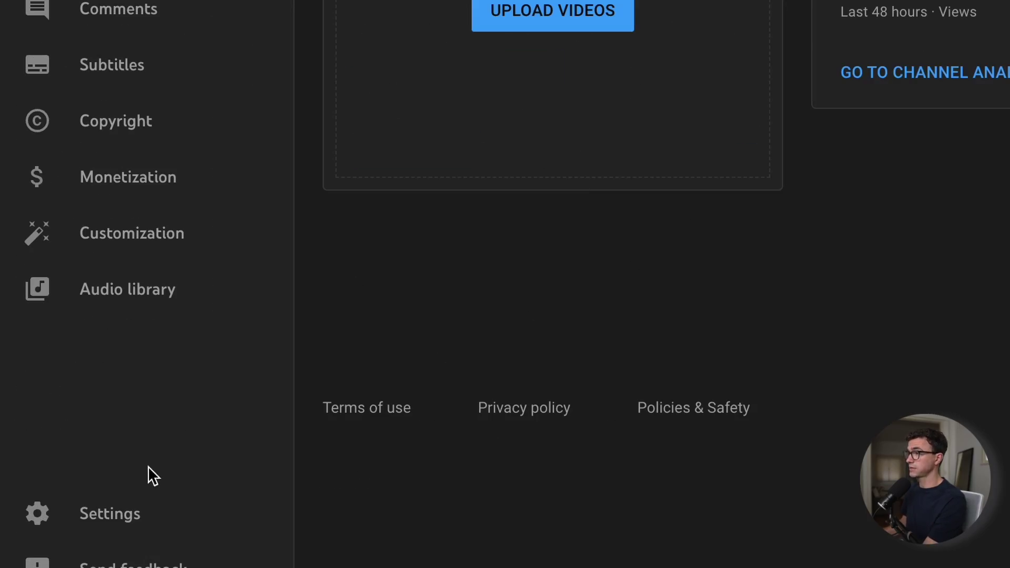
Open Studio Settings at the Channel section's basic info.
click(124, 508)
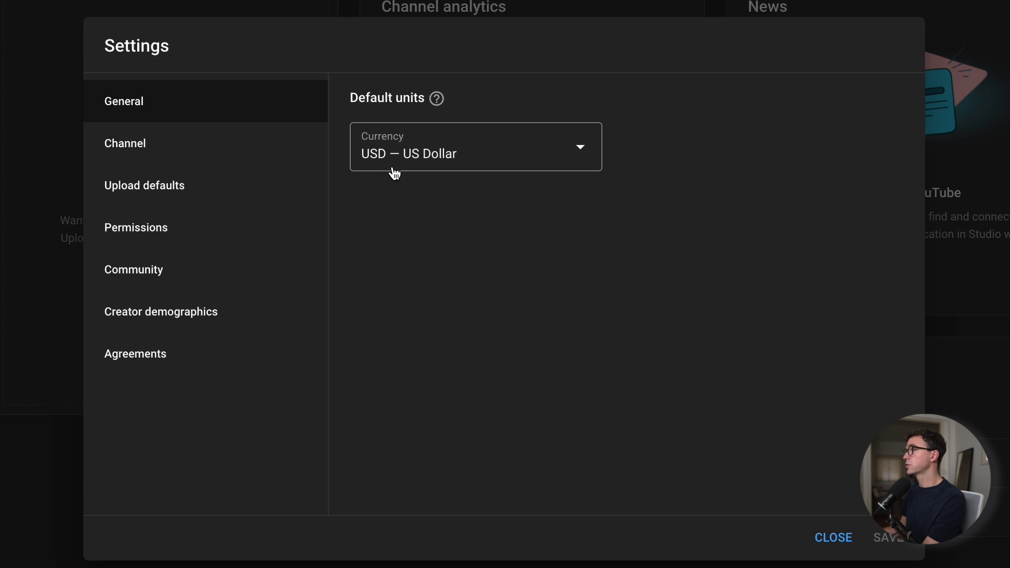
click(130, 146)
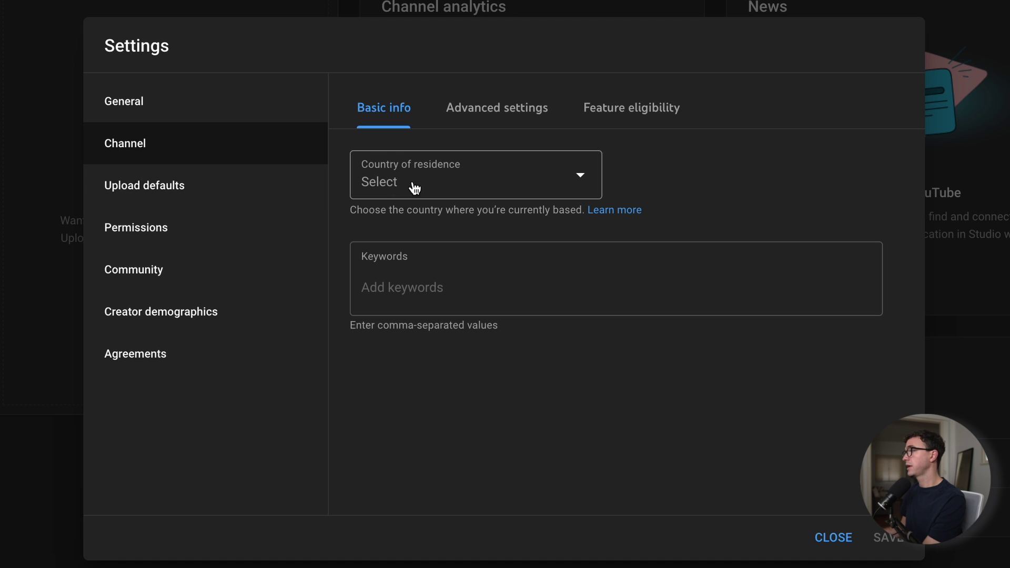
Set country of residence to United States and expand Intermediate features under Feature eligibility.
click(426, 186)
scroll(466, 225, down, 20)
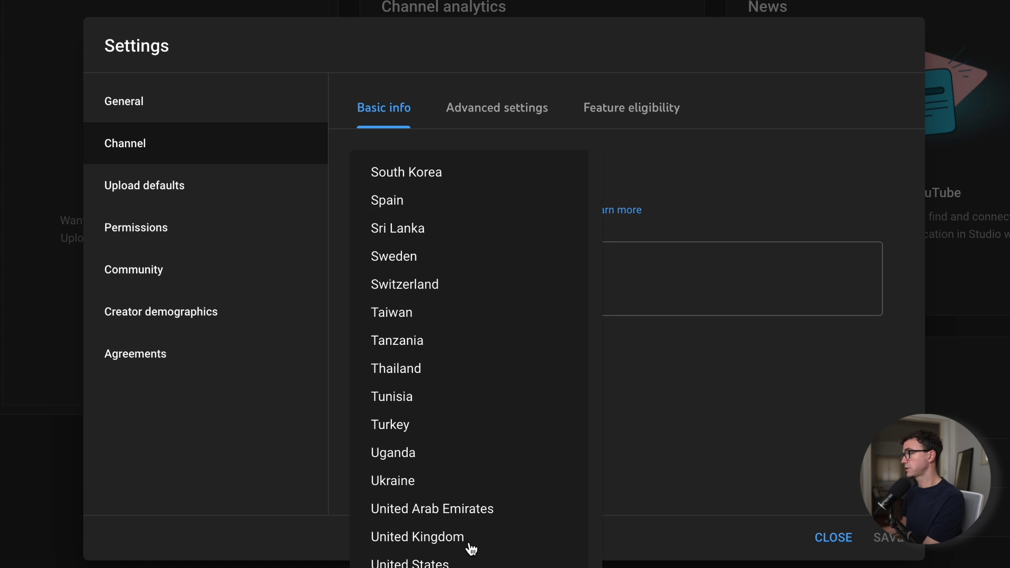
click(471, 564)
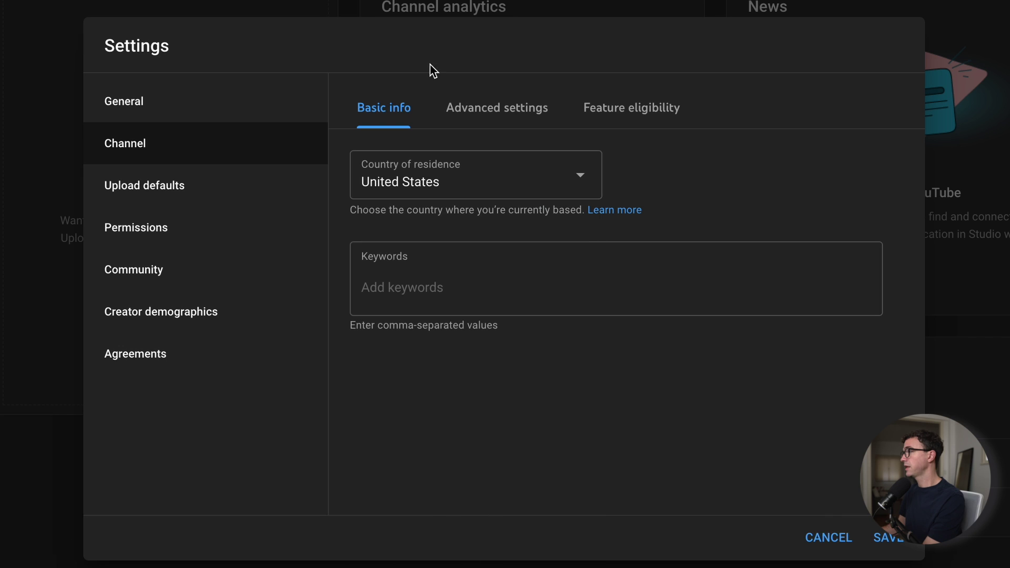
click(625, 111)
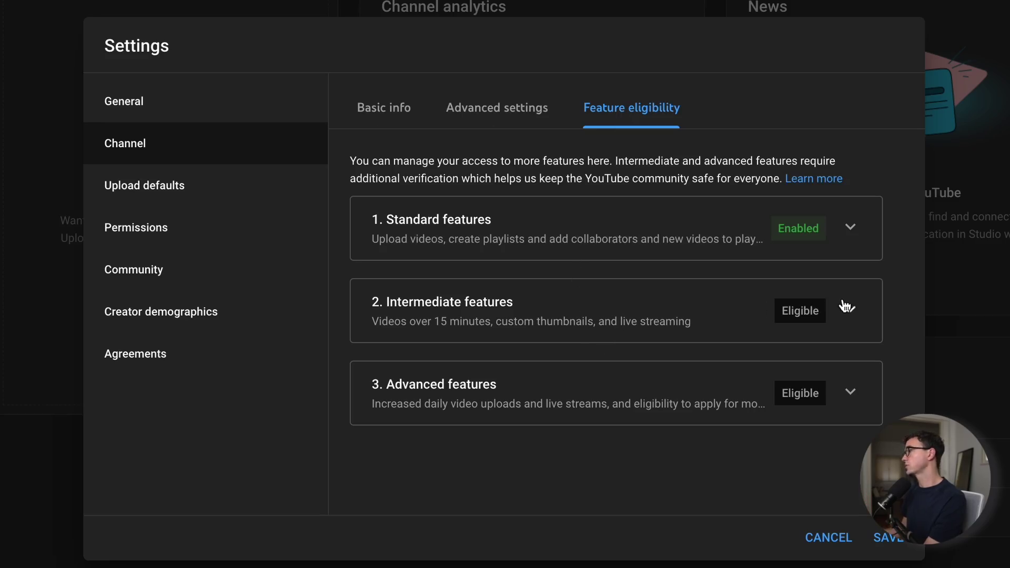
click(850, 311)
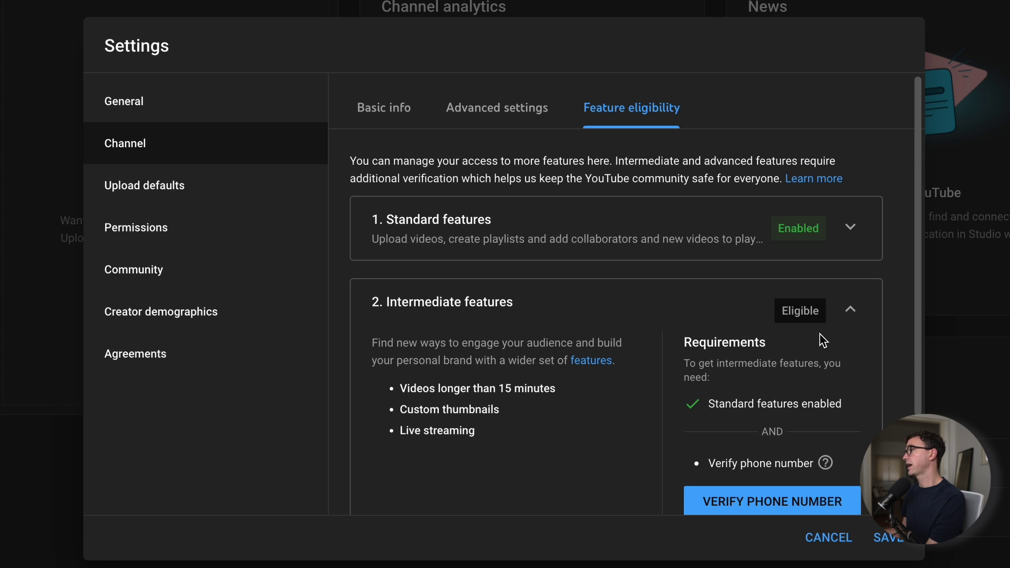
Start phone verification for intermediate features and enter the account's phone number.
scroll(819, 333, down, 2)
click(729, 404)
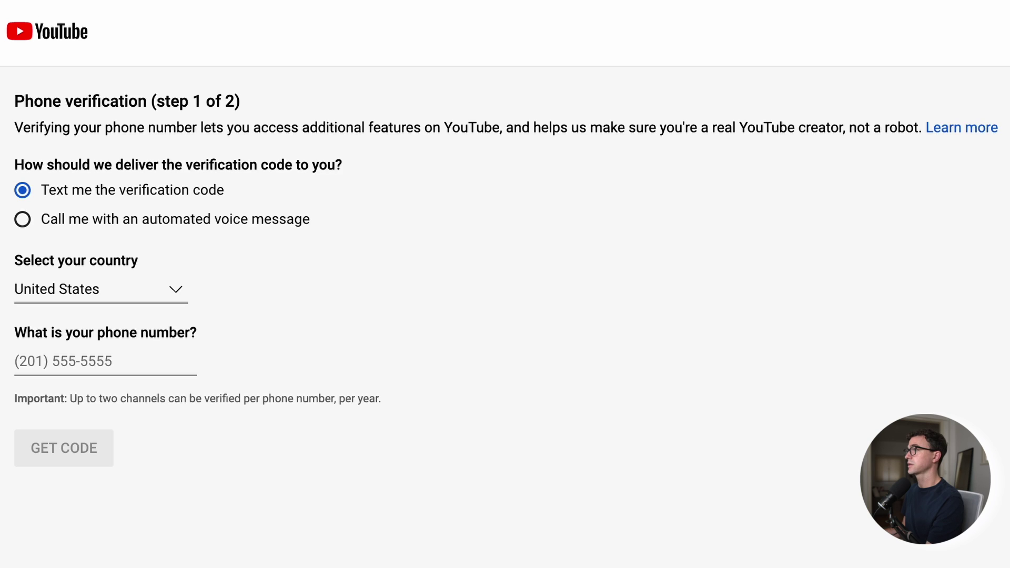
click(142, 358)
text(51)
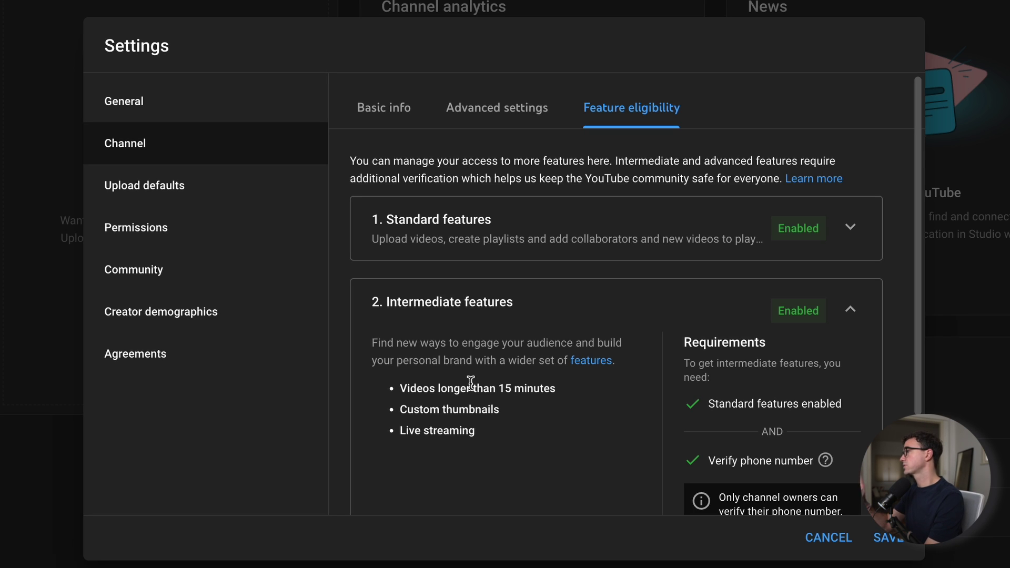
scroll(605, 326, down, 2)
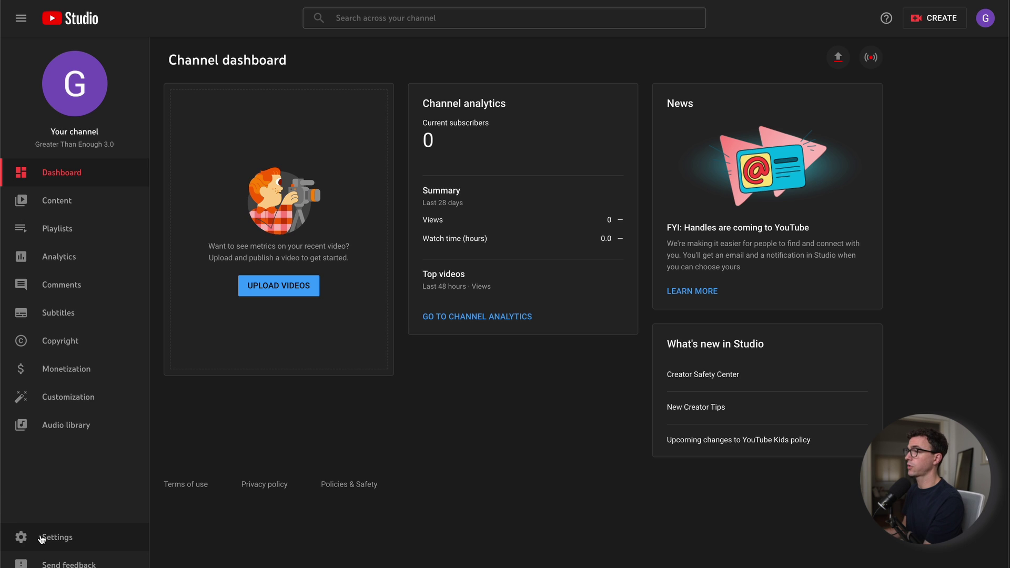
Save Upload defaults with Unlisted visibility, then go to channel Customization.
click(42, 538)
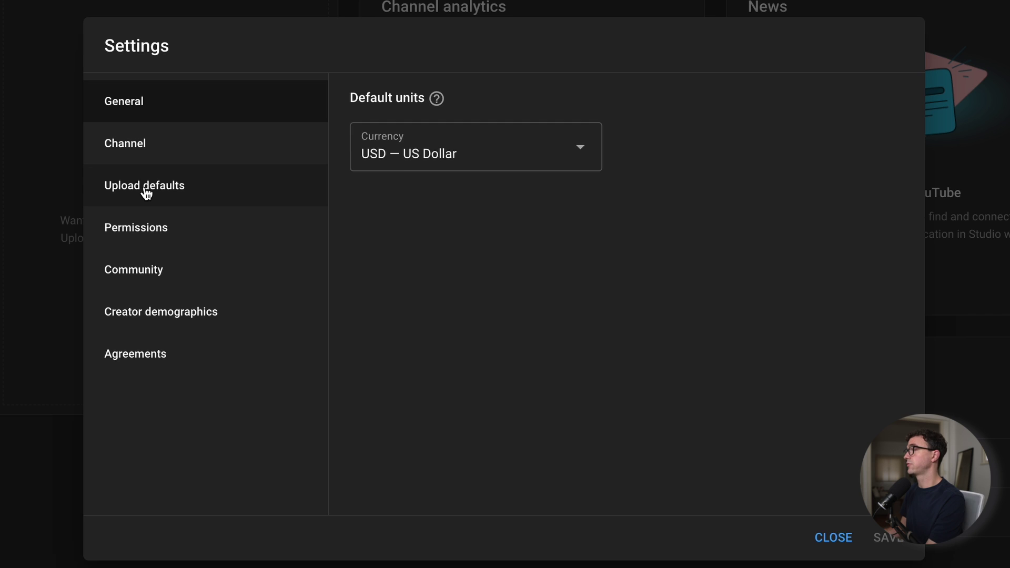
click(146, 188)
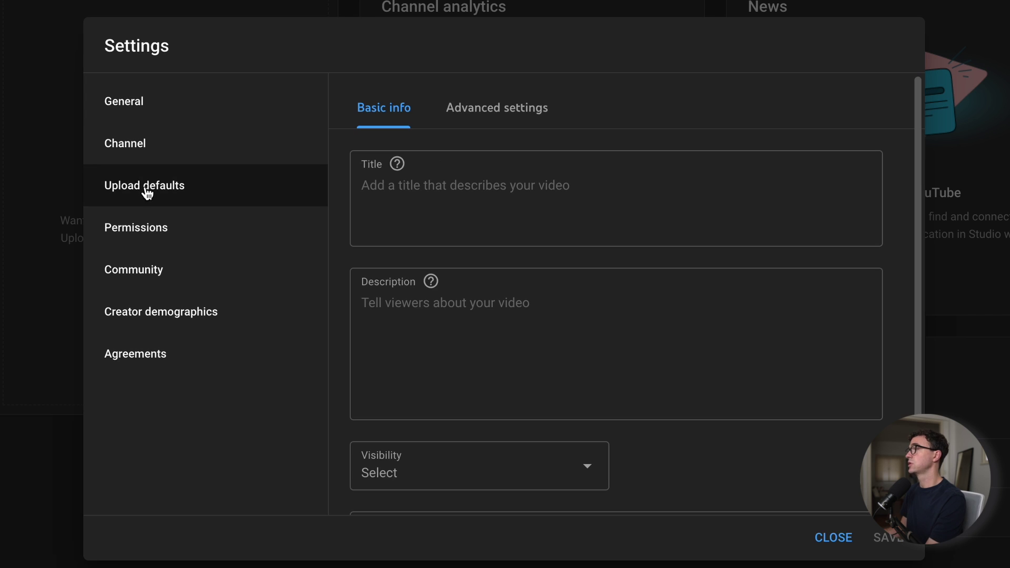
click(455, 474)
click(417, 519)
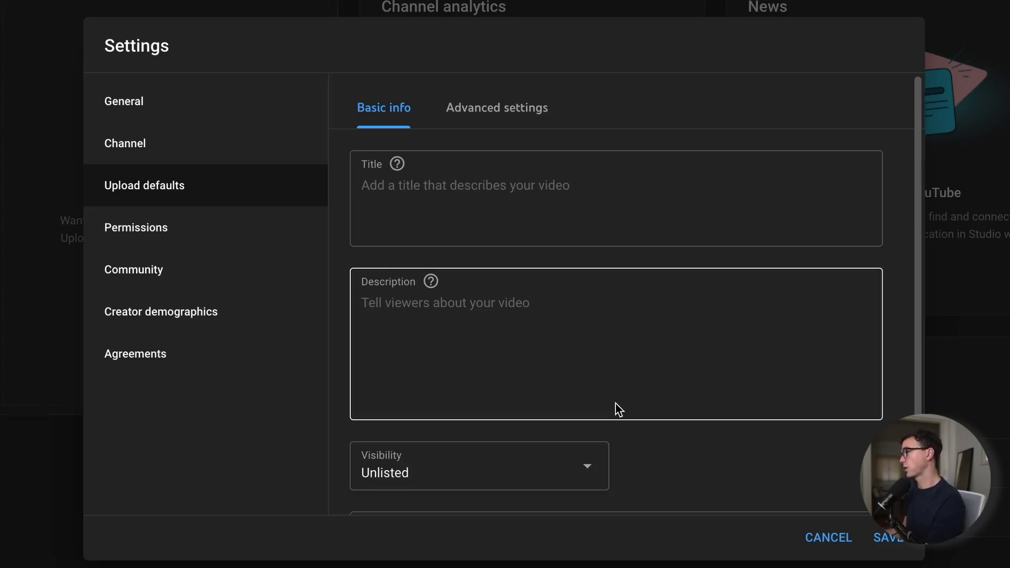
click(888, 538)
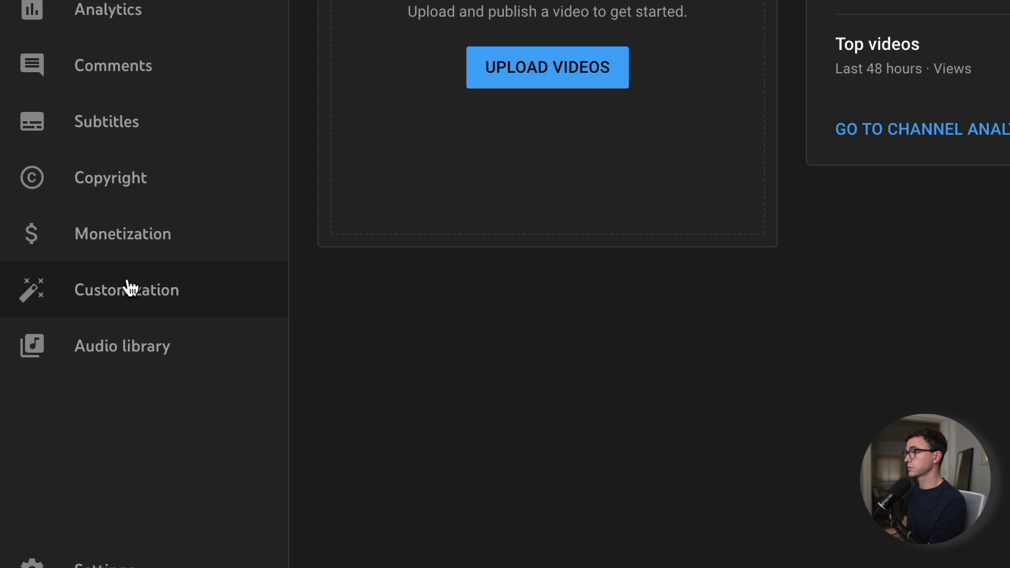
click(129, 288)
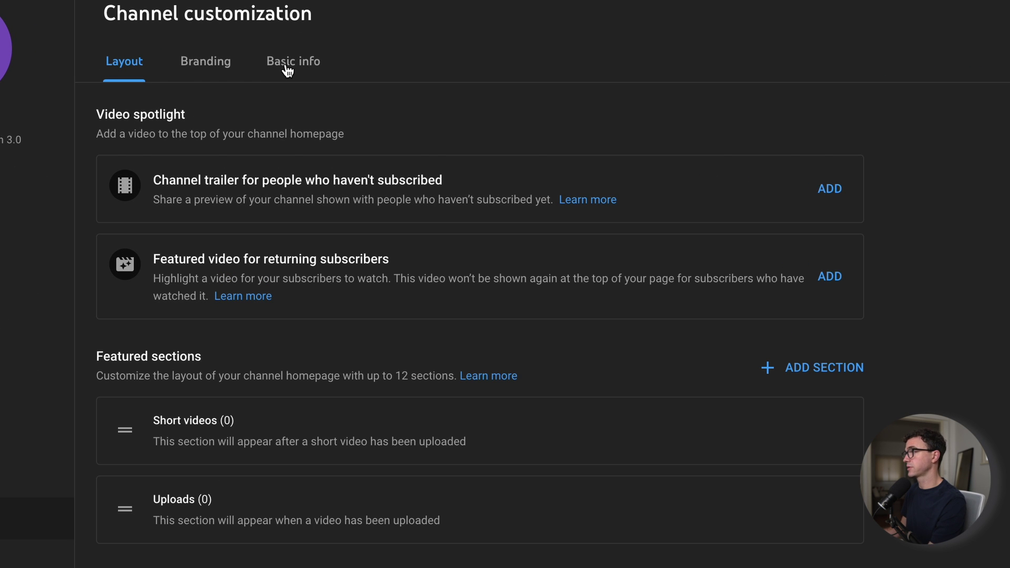
Show Basic info and put the channel name 'Greater Than Enough 3.0' into editing.
click(284, 63)
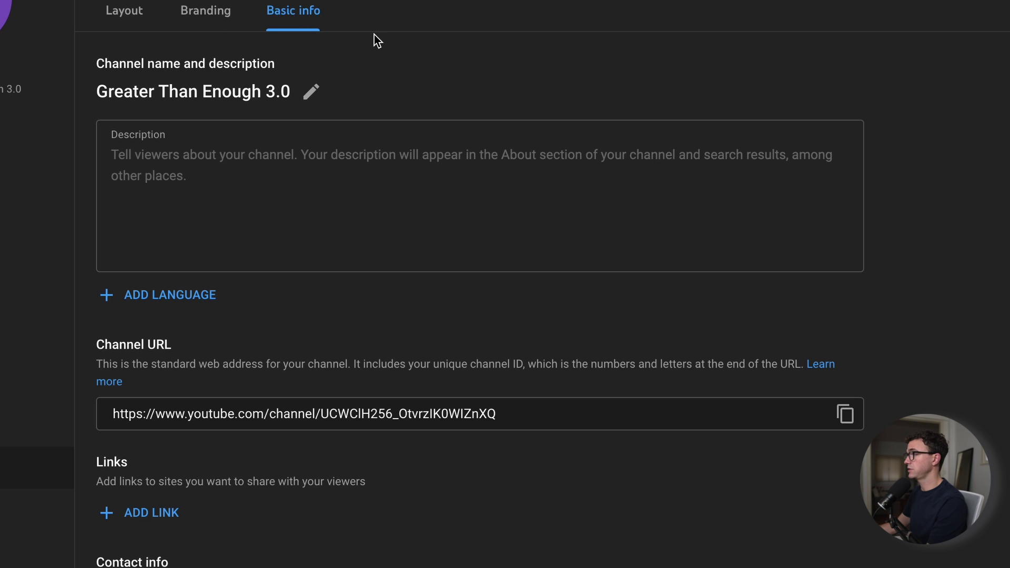
click(311, 94)
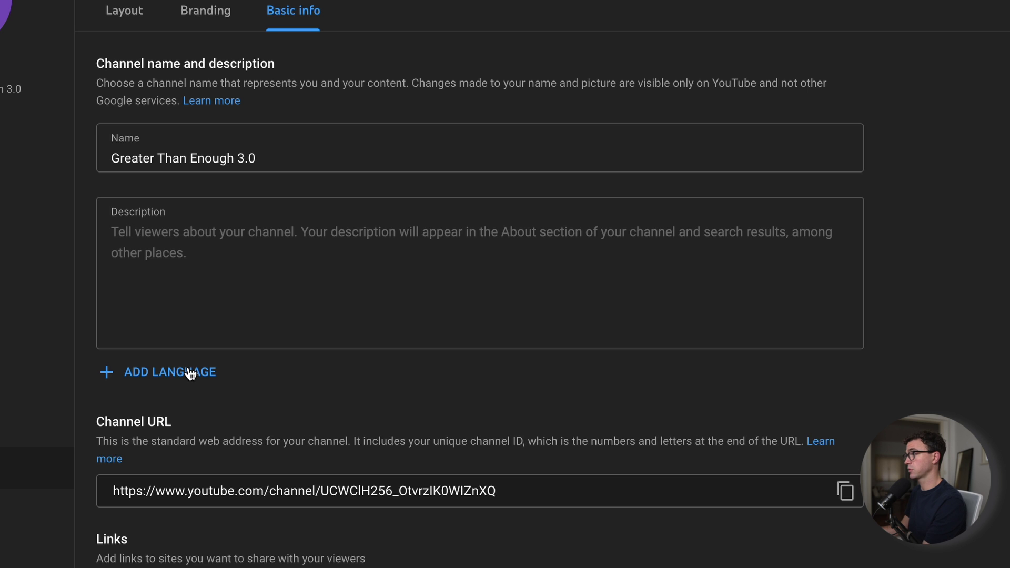
Set the banner to show only the first 3 links.
scroll(191, 374, down, 3)
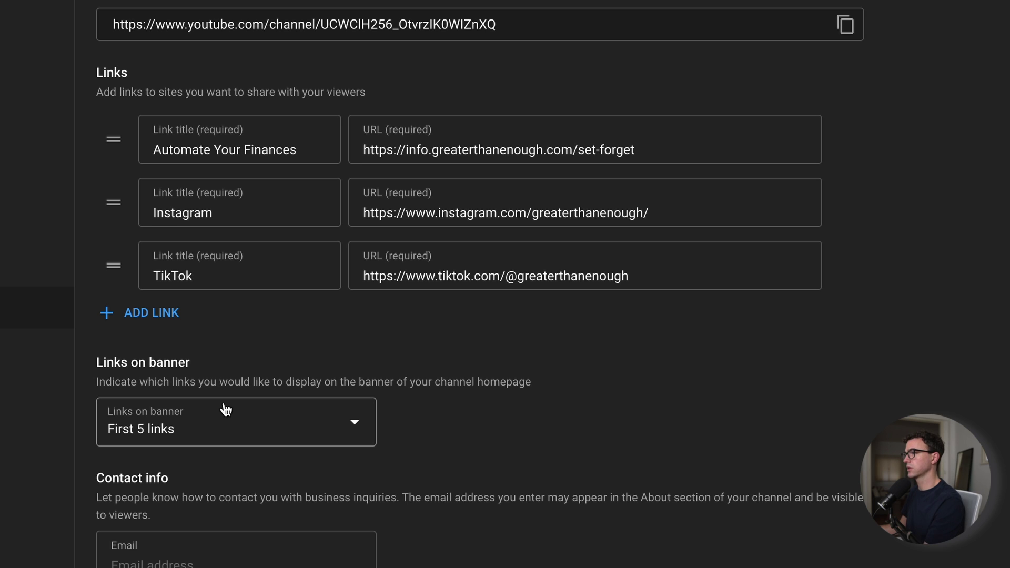
click(215, 429)
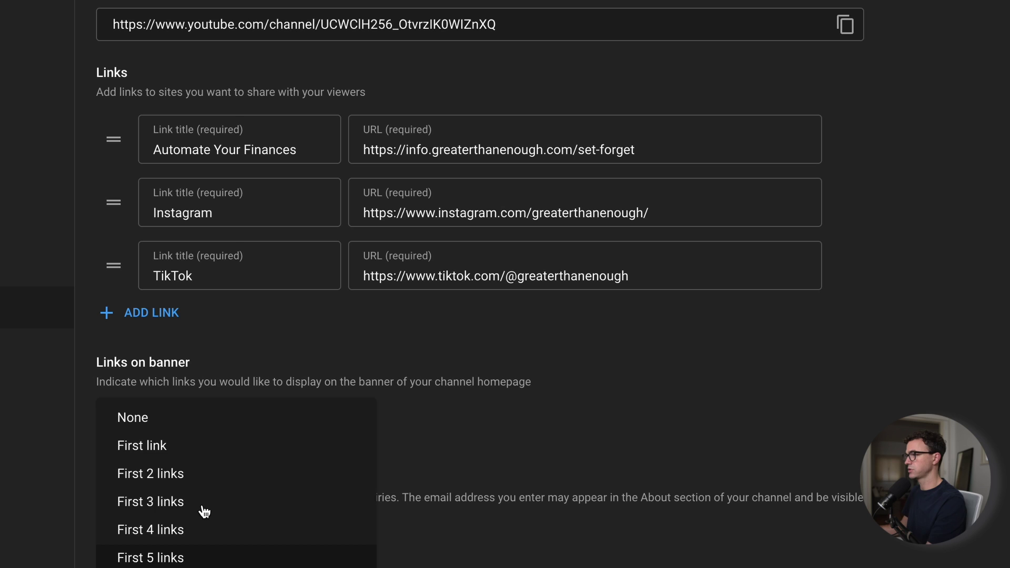
click(205, 501)
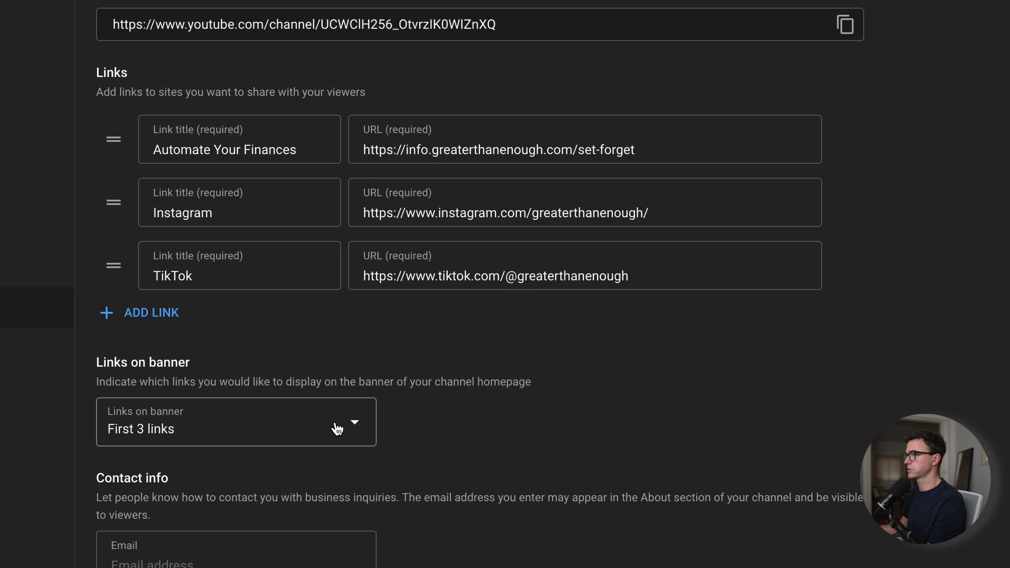
Enter the business contact e-mail address and publish the basic info.
scroll(474, 434, down, 1)
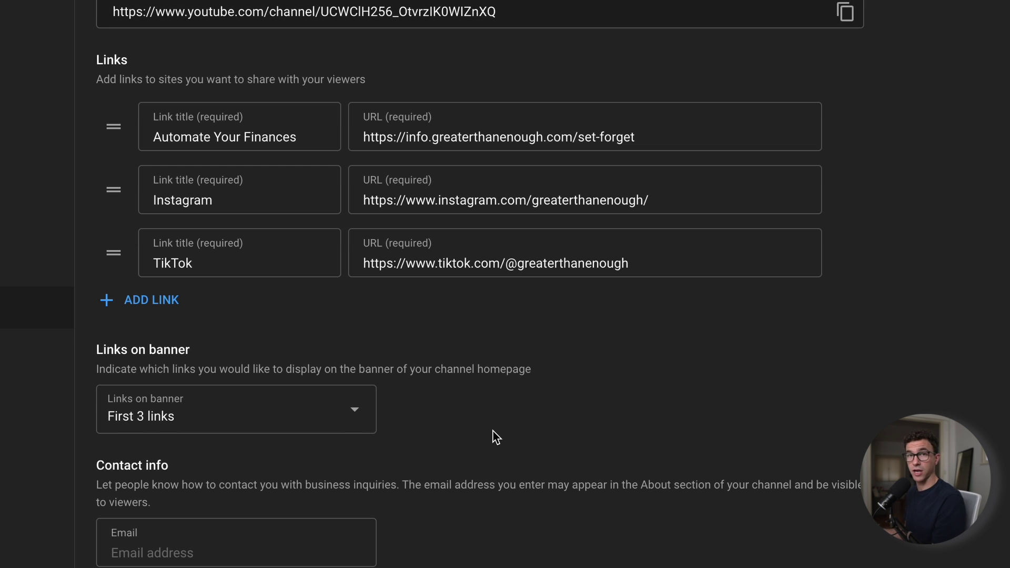
click(247, 535)
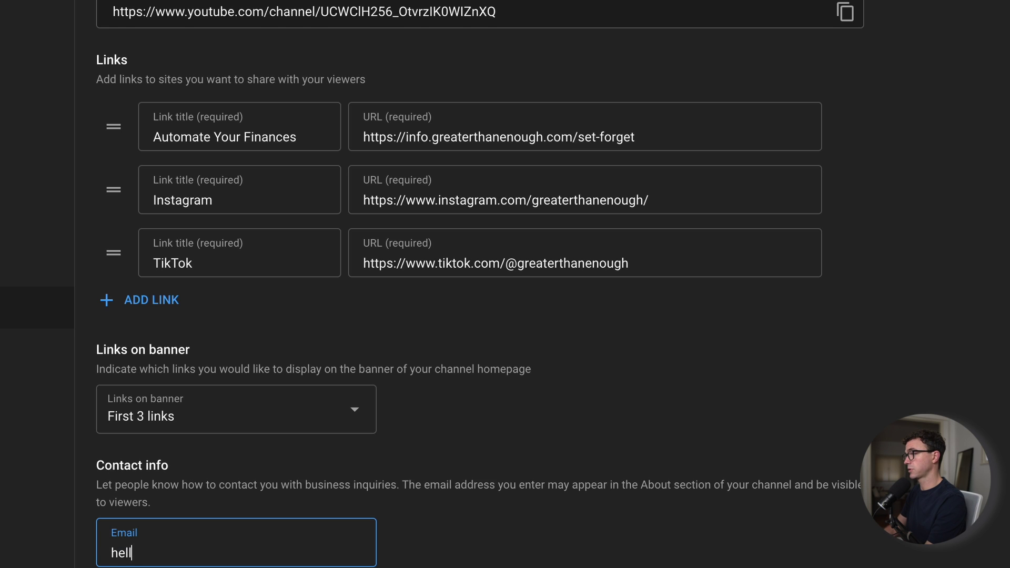
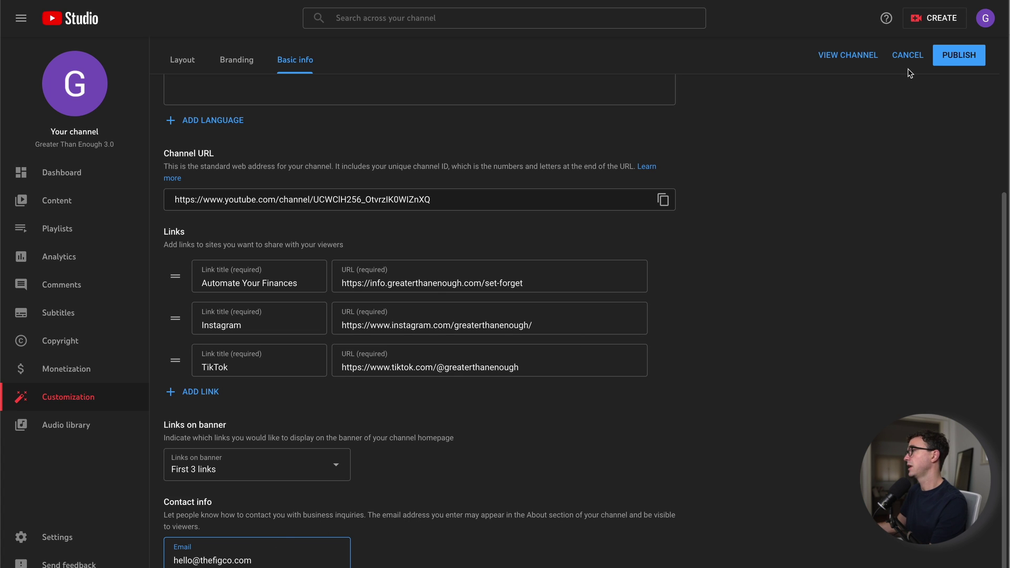
click(947, 61)
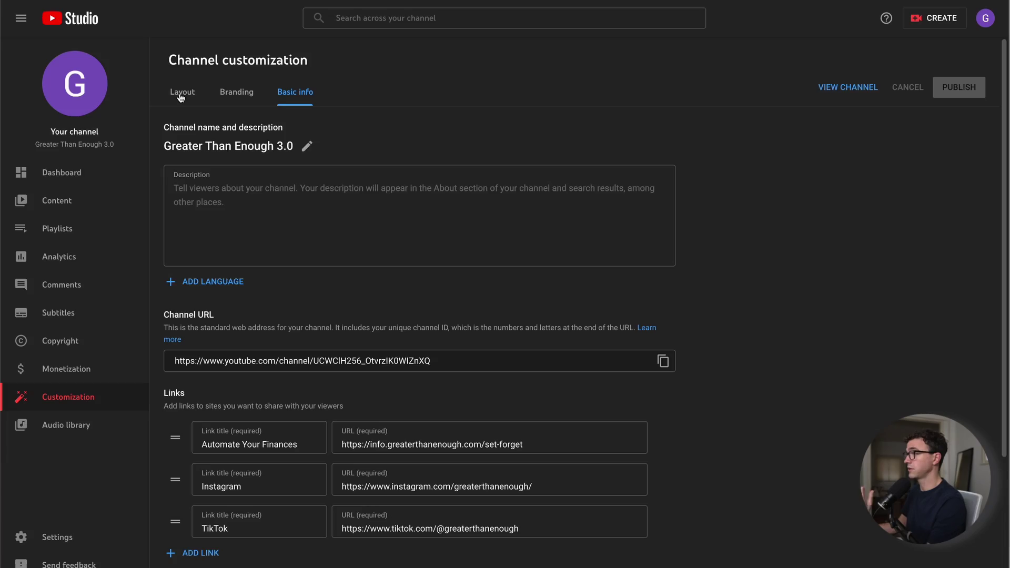
Switch Channel customization to the Layout tab.
click(180, 93)
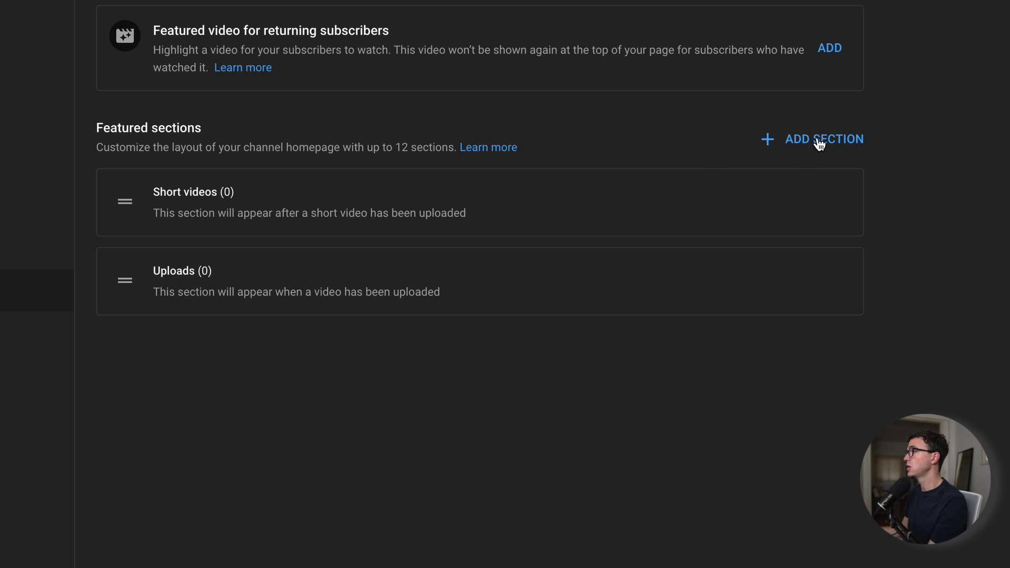
Add a Popular uploads section under Featured sections.
click(817, 189)
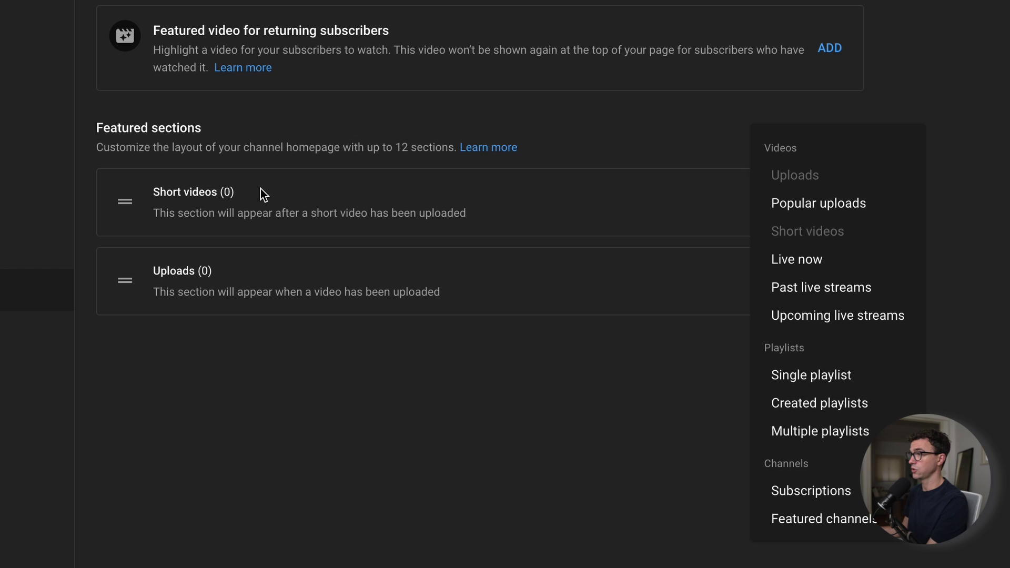
click(791, 202)
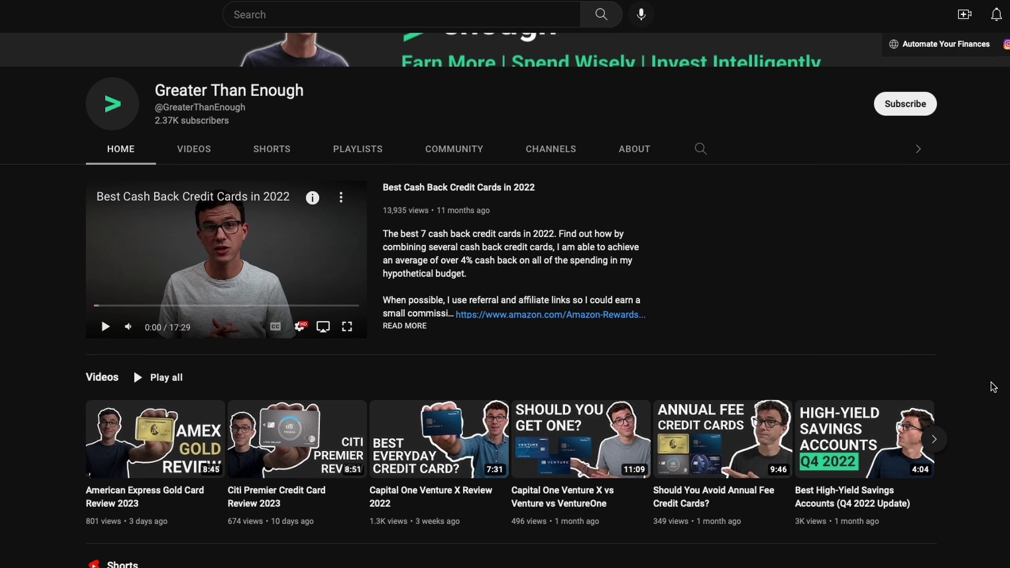
Scroll down the example channel homepage to review its featured section rows.
scroll(993, 387, down, 5)
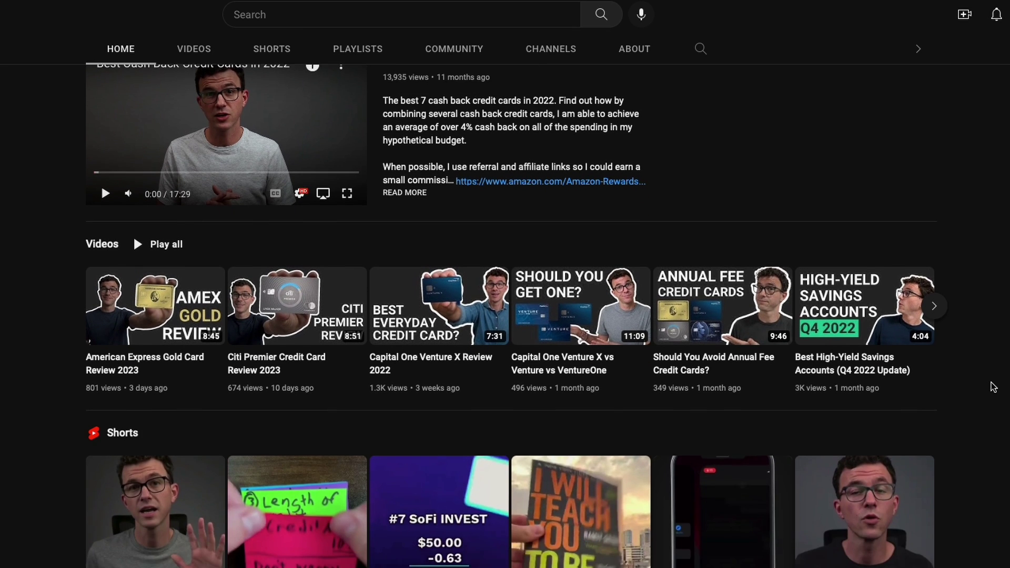
scroll(993, 387, down, 7)
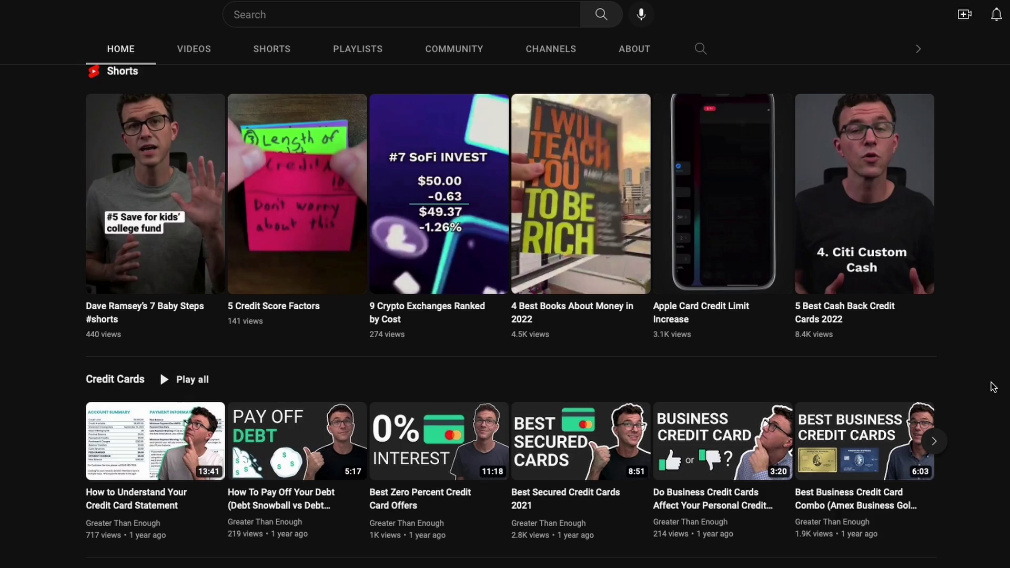
scroll(993, 387, down, 6)
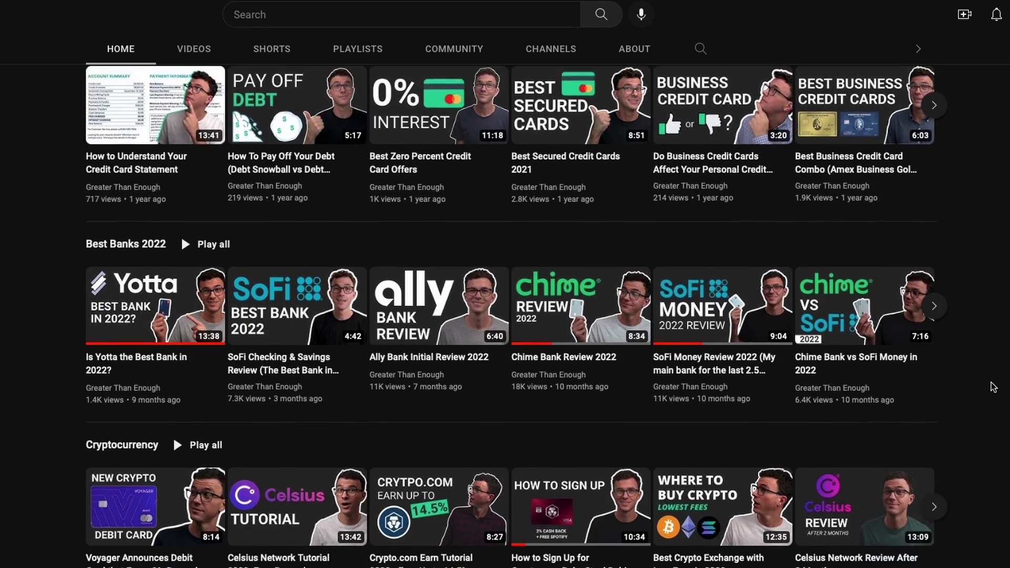
scroll(993, 387, down, 6)
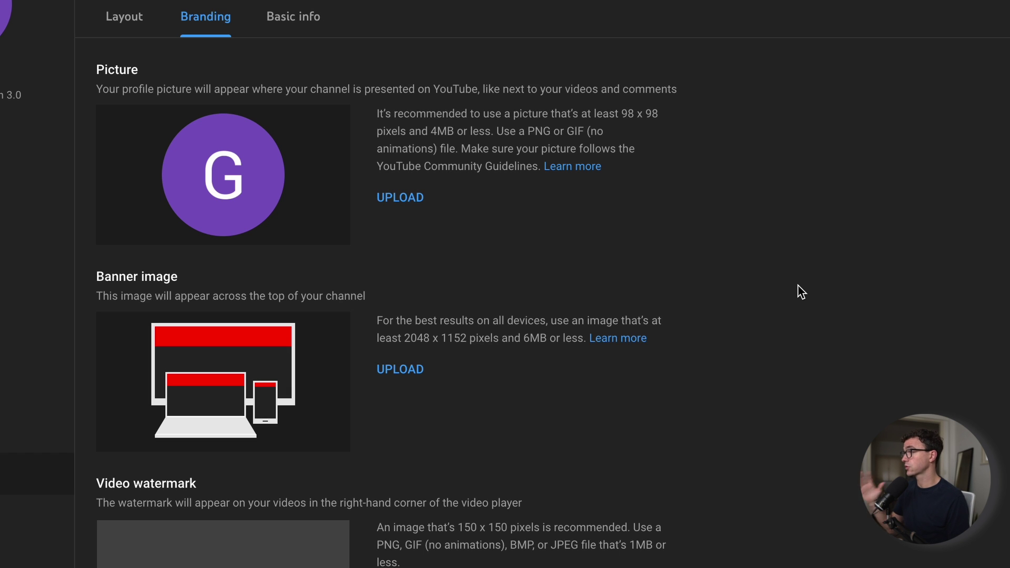
Upload 'greater than enough Profile.png' as the profile picture and accept the crop.
click(408, 198)
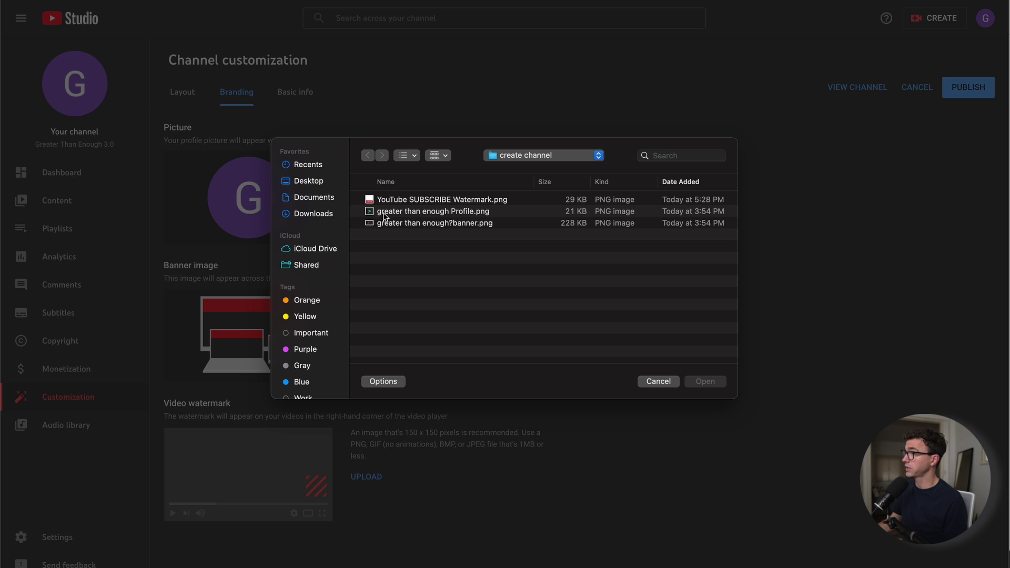
click(385, 213)
click(700, 384)
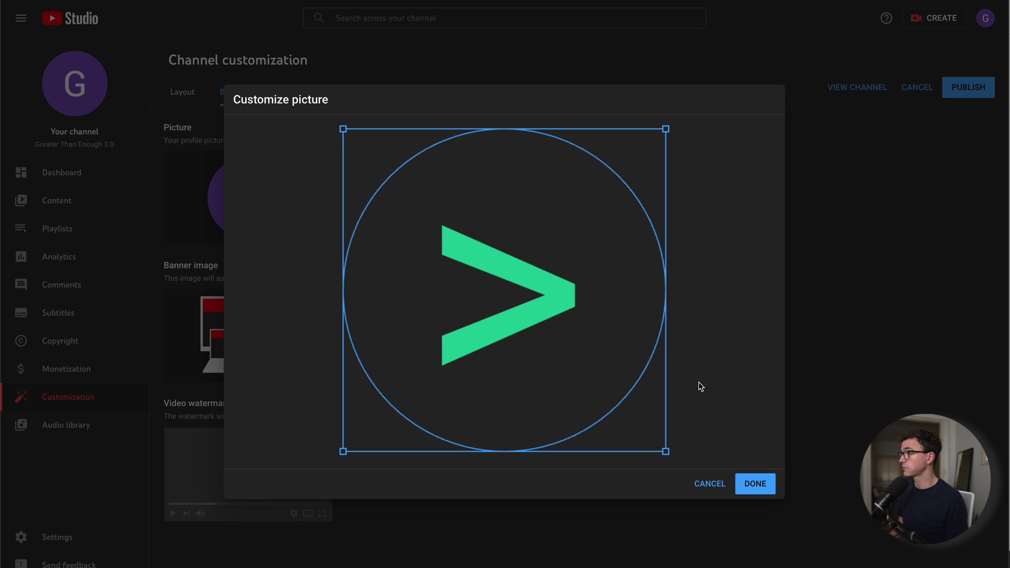
click(758, 486)
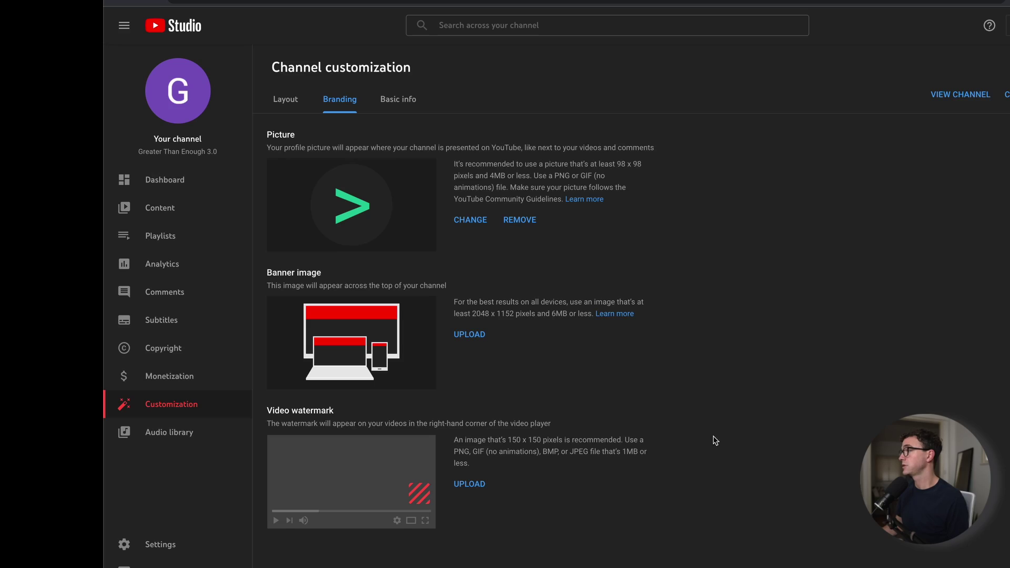
Upload 'greater than enough?banner.png' as the channel banner and accept the crop.
click(466, 335)
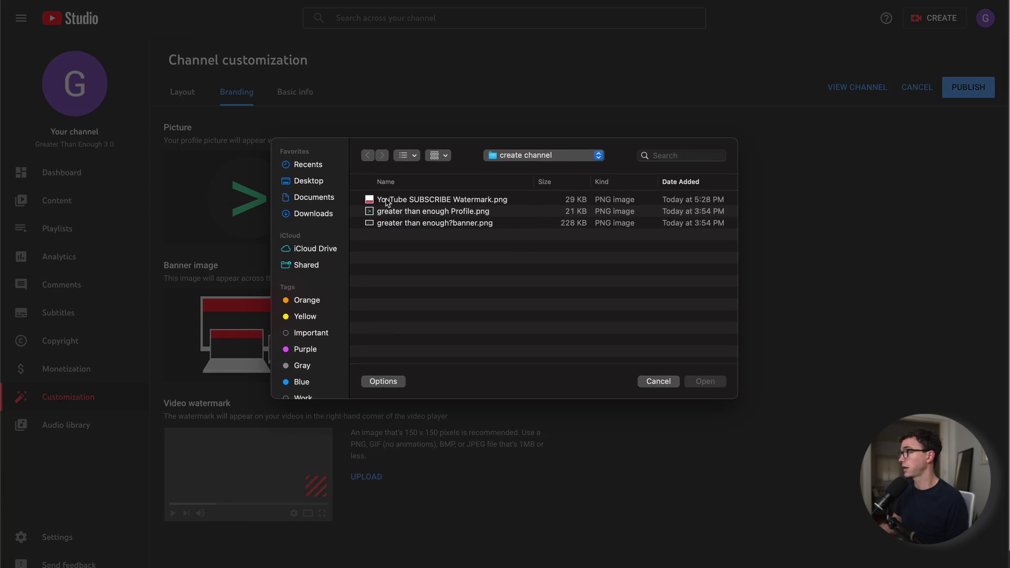
click(410, 223)
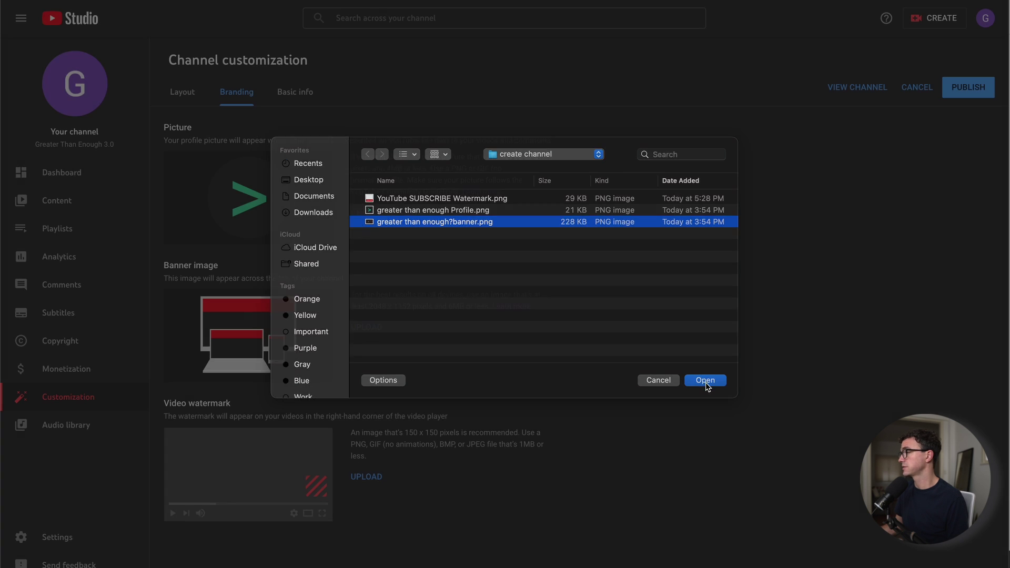
click(705, 382)
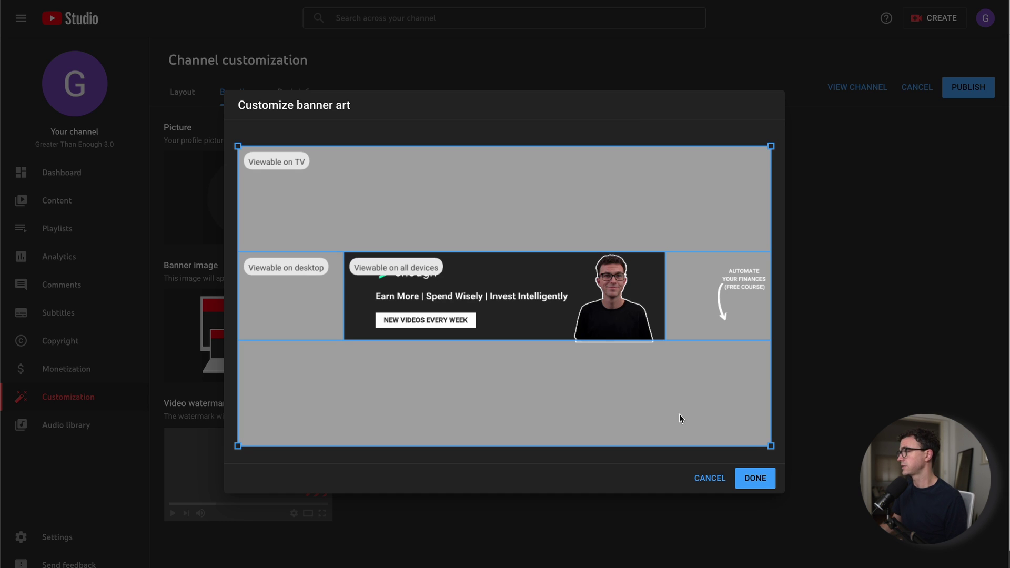
click(751, 480)
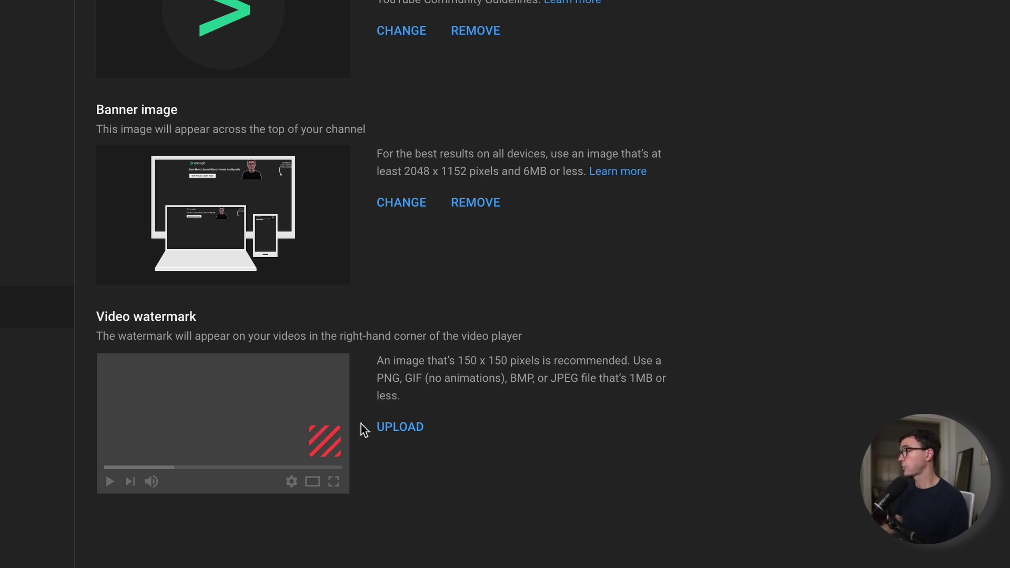
Upload 'YouTube SUBSCRIBE Watermark.png' as the video watermark with a custom start time.
click(392, 432)
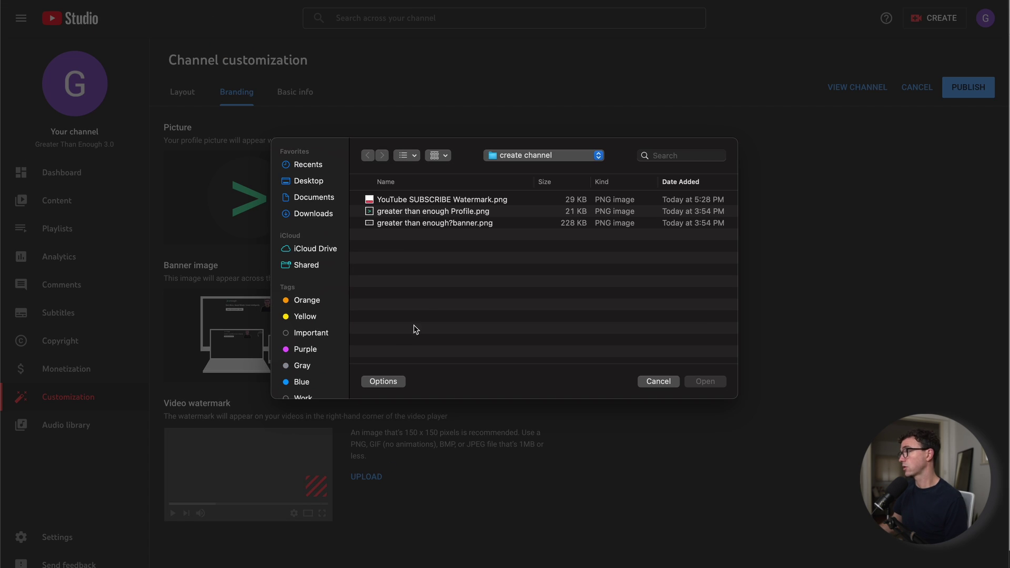
click(408, 200)
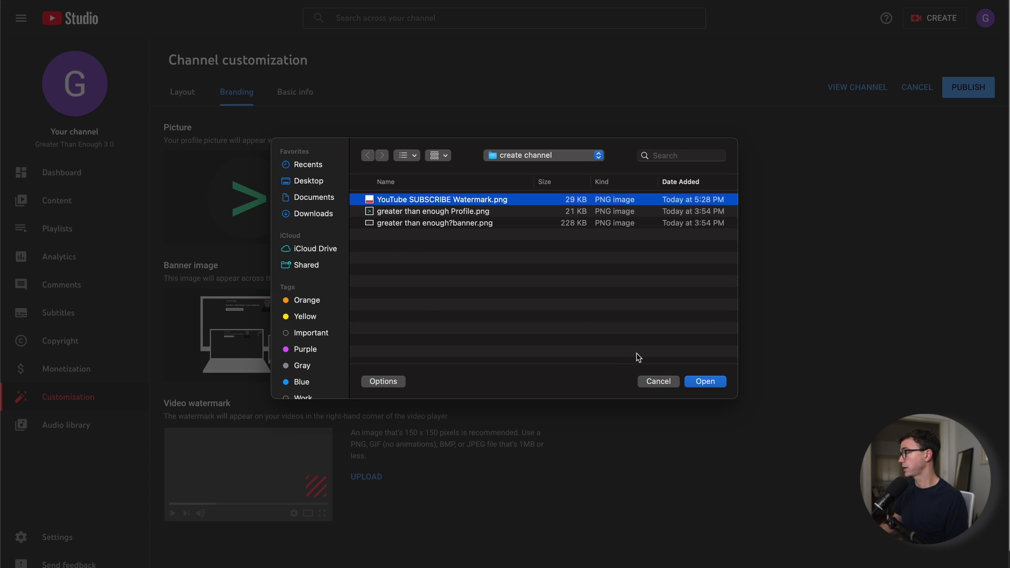
click(700, 382)
click(755, 483)
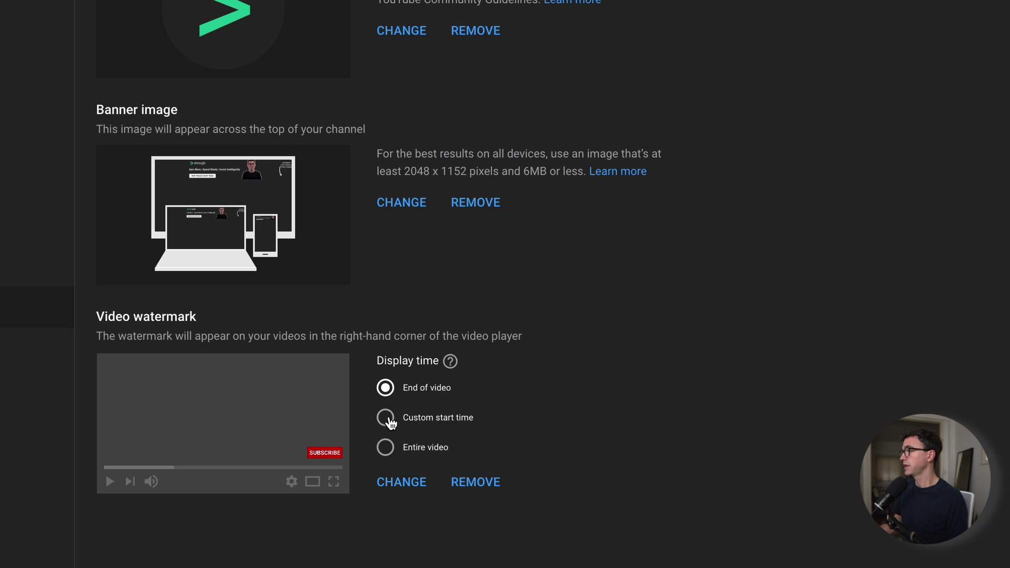
click(389, 421)
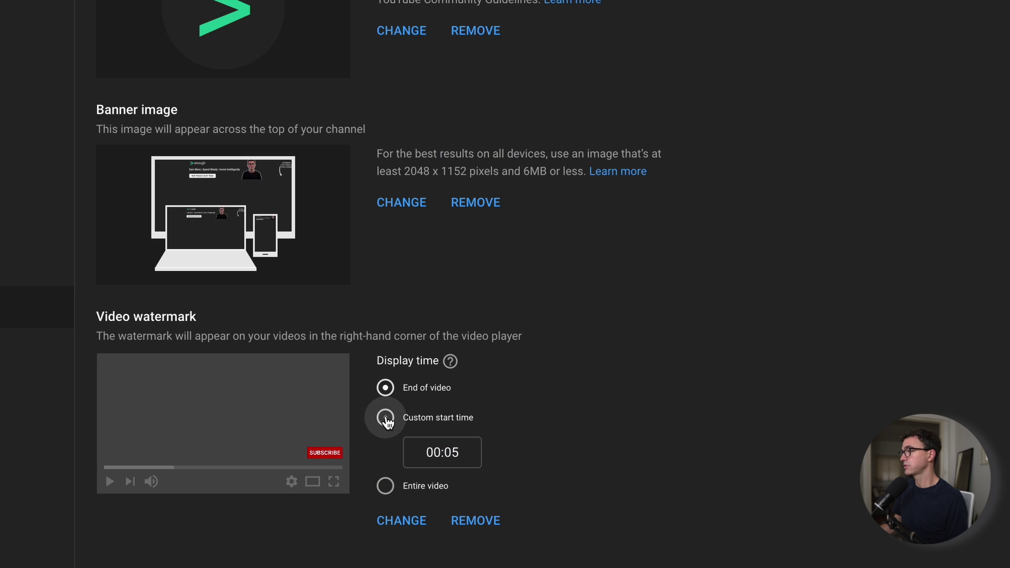